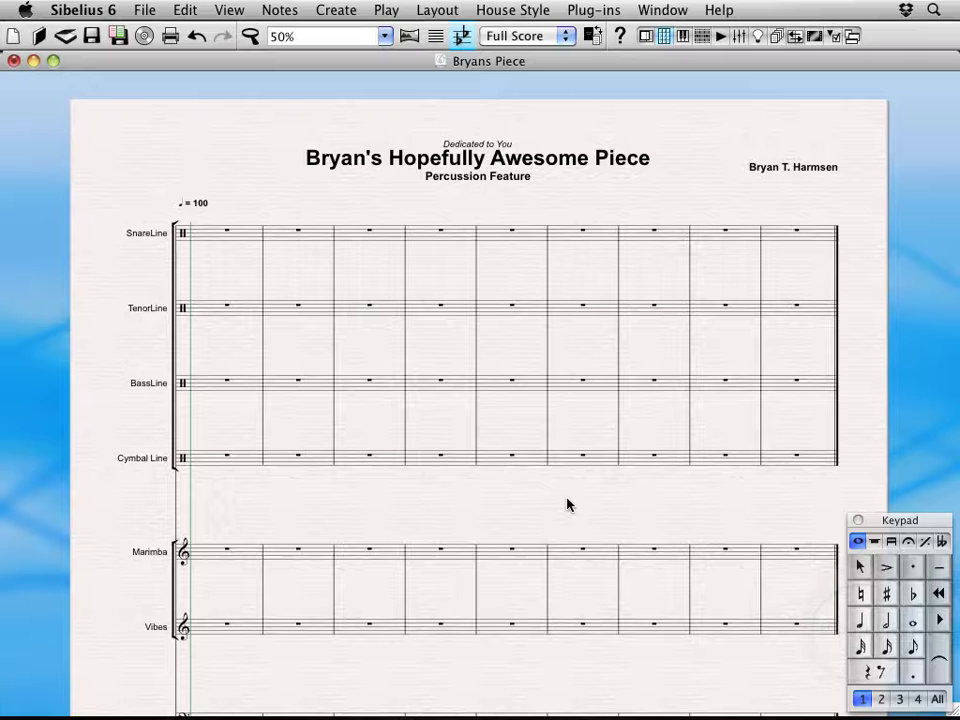
- Edit the tempo marking so it reads quarter note = 120 instead of 100
click(205, 206)
key(Return)
key(BackSpace)
key(BackSpace)
text(20)
key(Escape)
key(Escape)
- Zoom to 125% on the Marimba staff's opening bars and clear the selection
drag(323, 505, 333, 316)
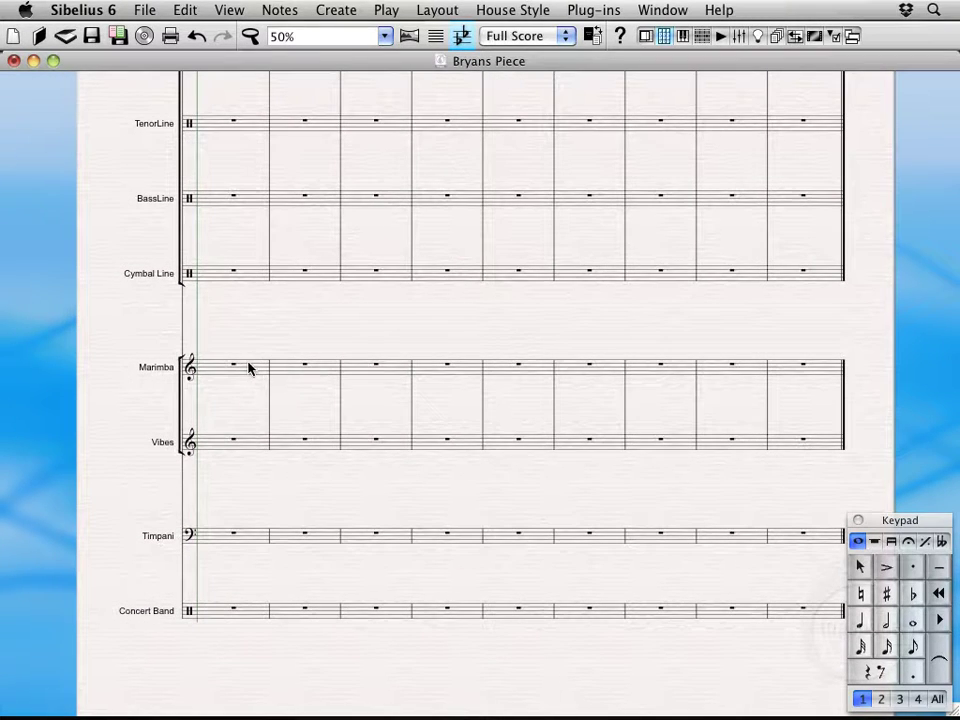
click(249, 367)
key(super+equal)
key(super+equal)
key(super+equal)
drag(361, 281, 453, 267)
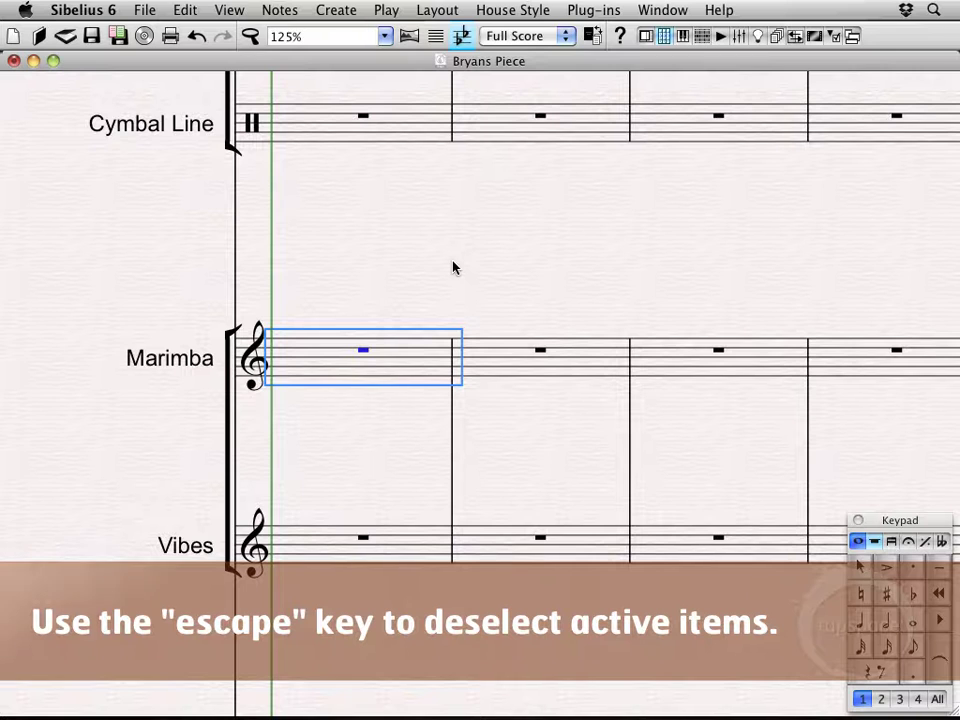
key(Escape)
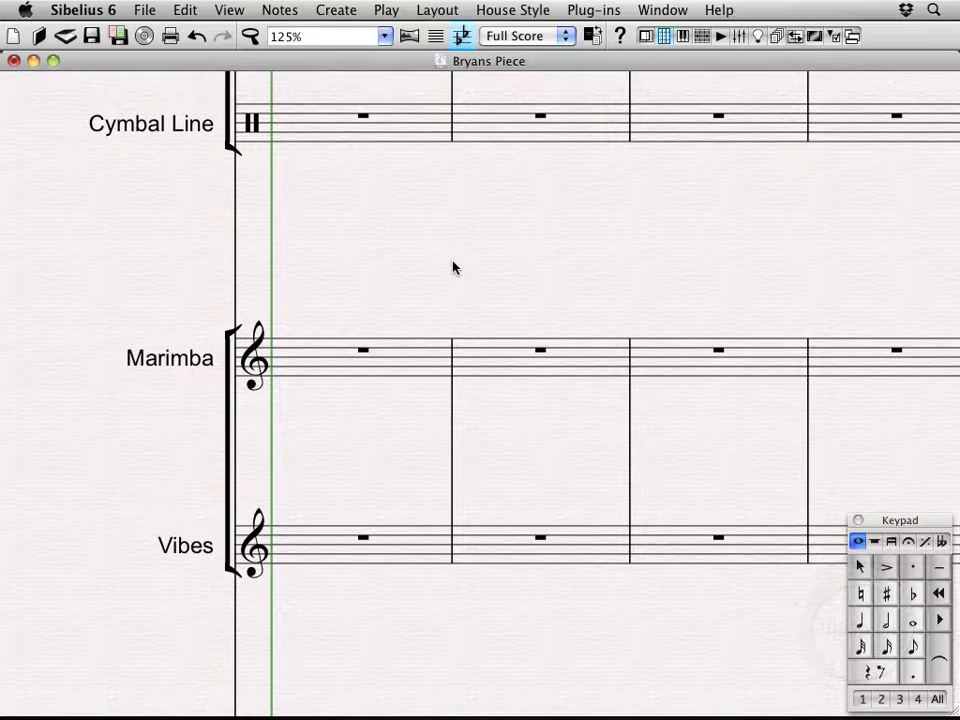
drag(527, 273, 480, 272)
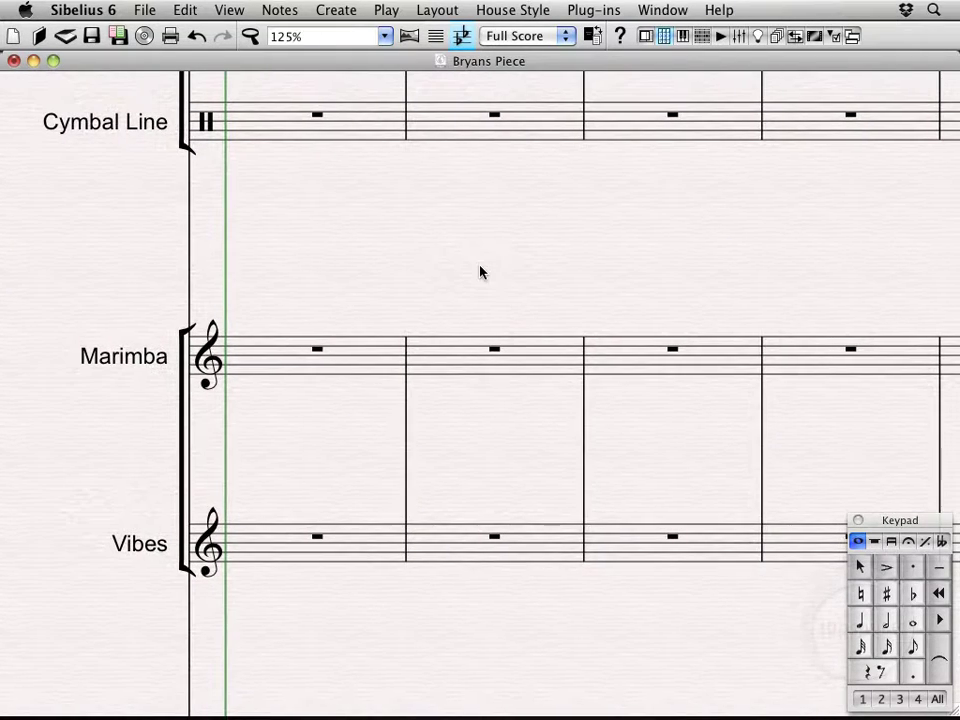
- Enter a middle C eighth note at the start of Marimba bar 1, followed by rests
click(366, 364)
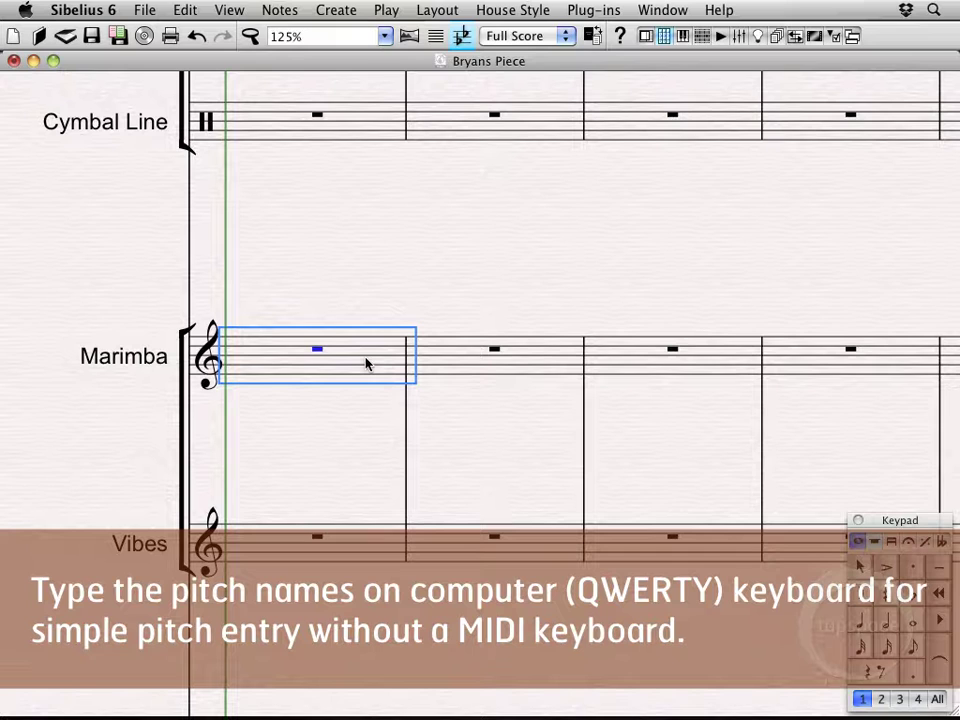
key(c)
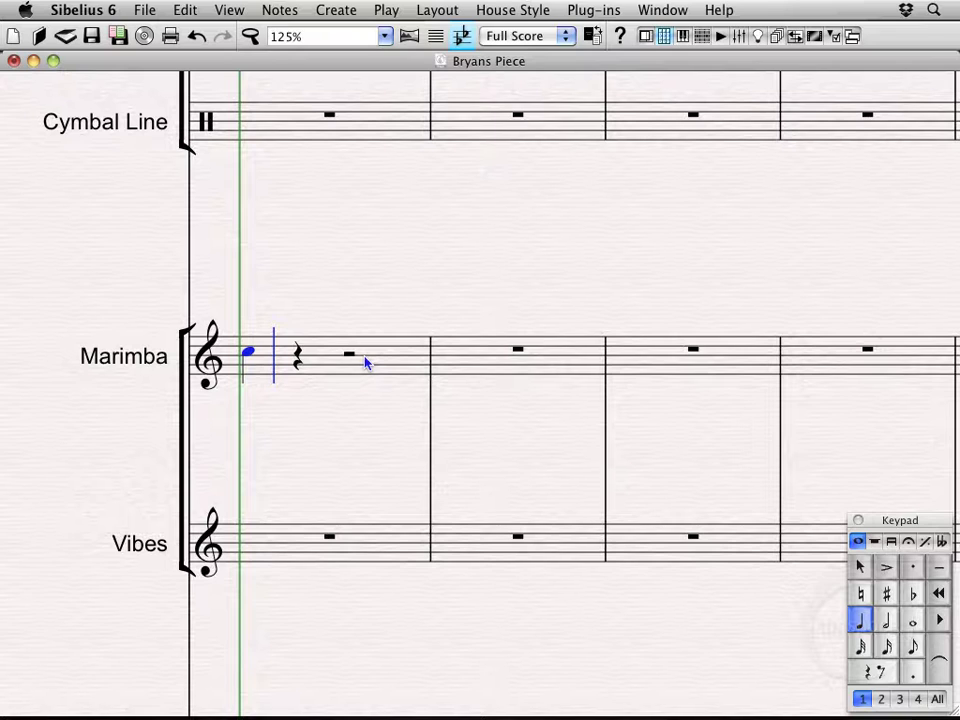
key(Escape)
key(Down)
key(Down)
key(Down)
key(Down)
key(Down)
key(Down)
key(Down)
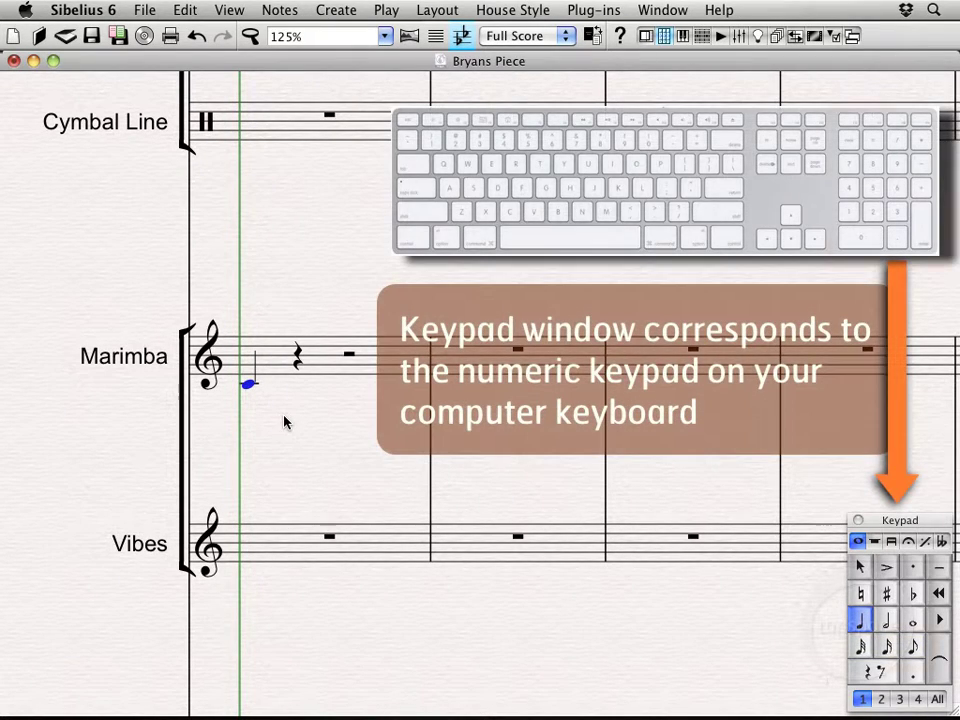
key(3)
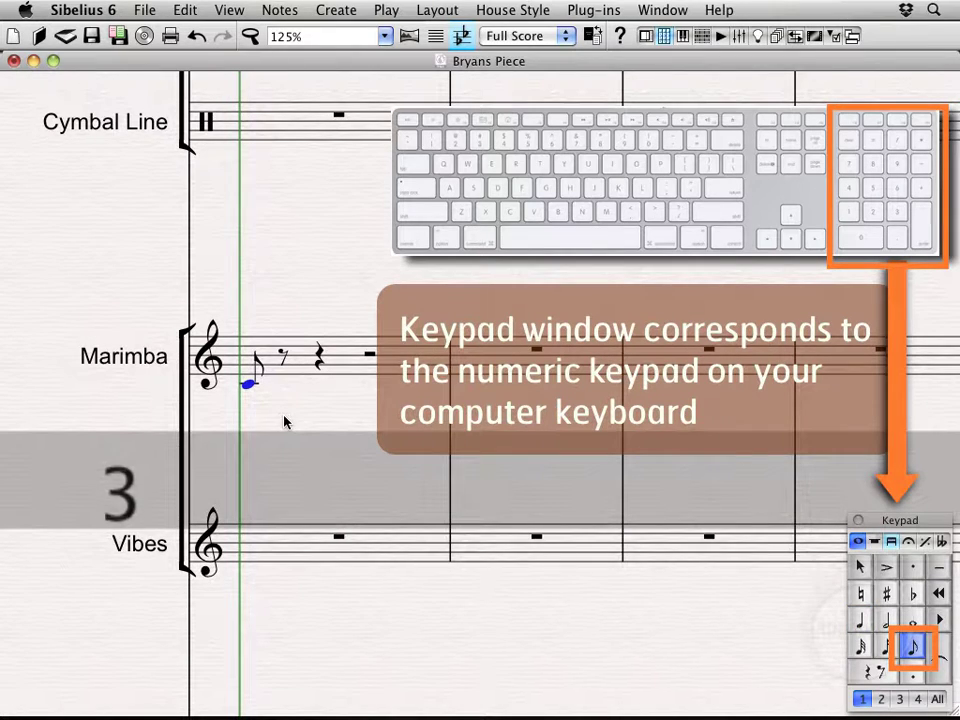
key(Escape)
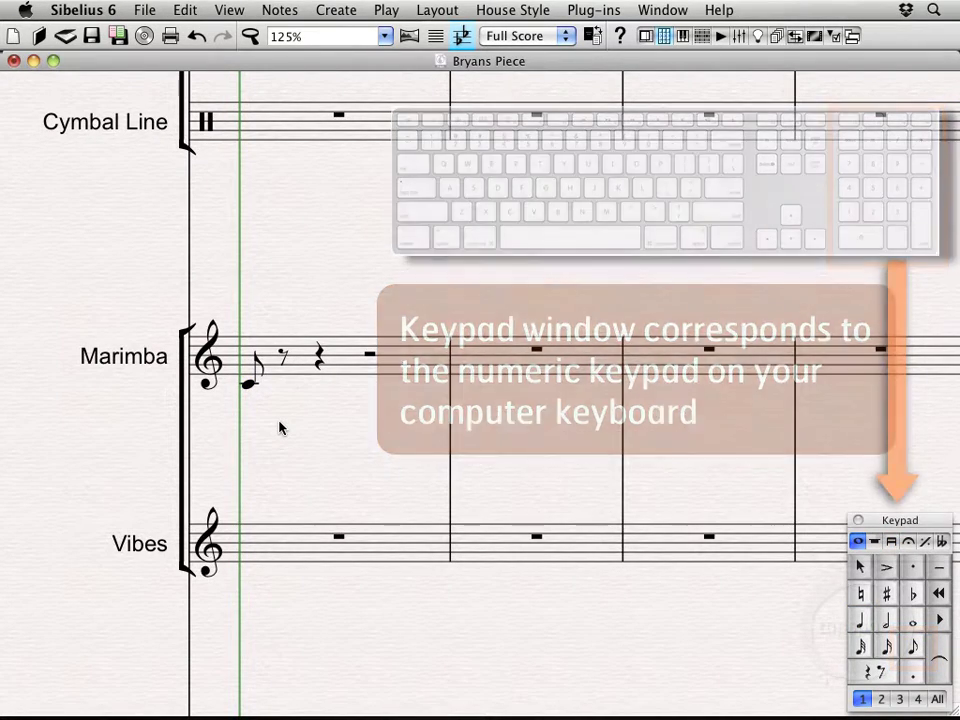
- After the C, enter eighth notes D-E-F-G-F-E-D, then a C opening bar 2
click(249, 385)
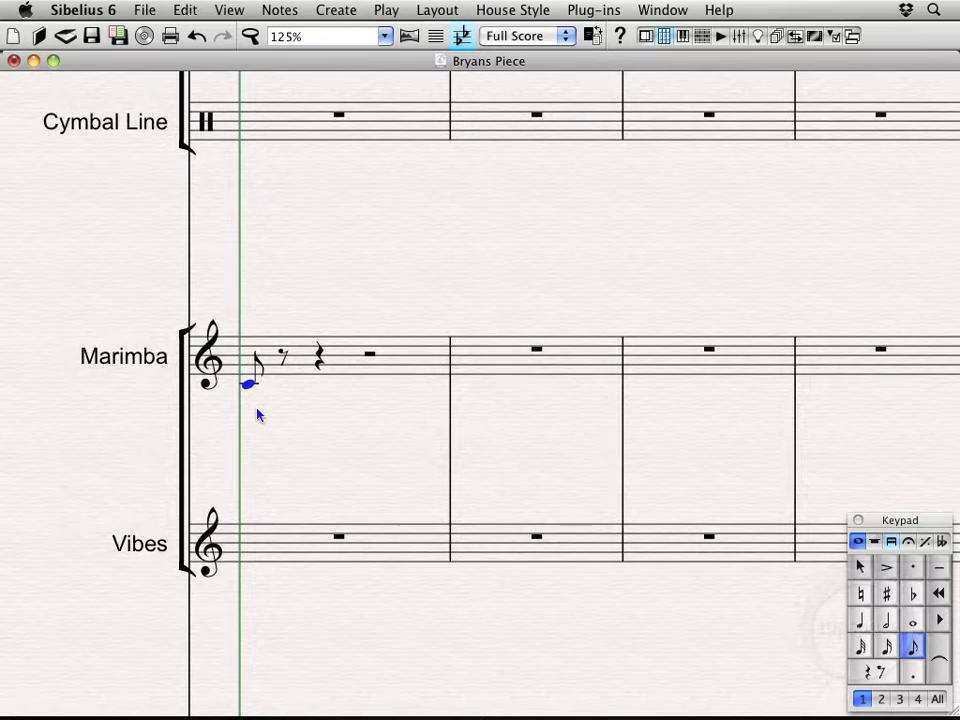
key(n)
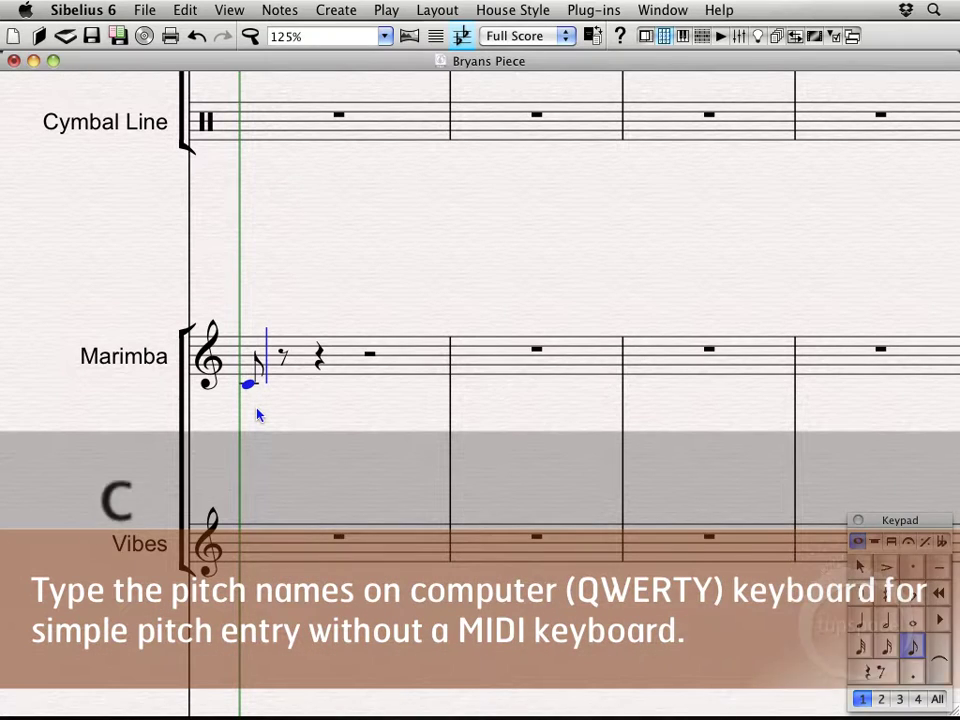
key(d)
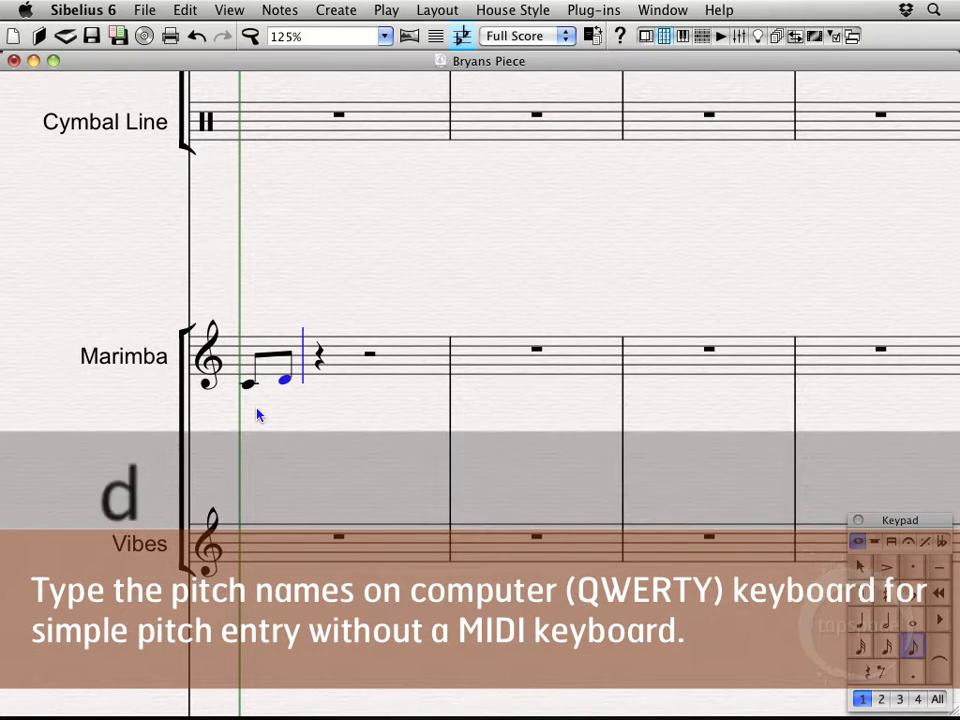
key(e)
key(f)
key(g)
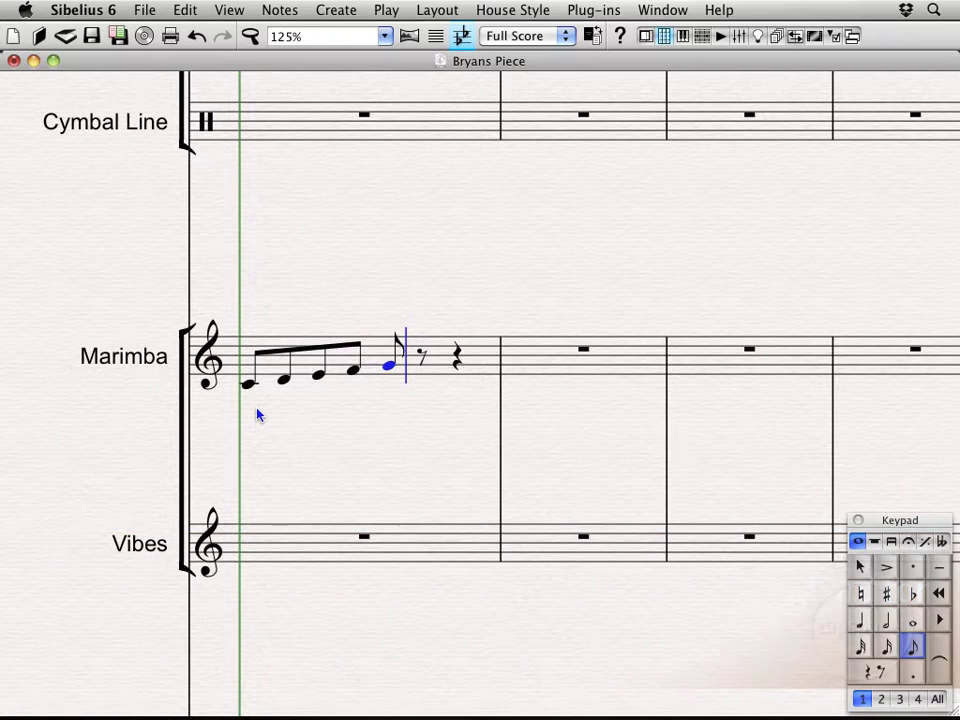
key(f)
key(e)
key(d)
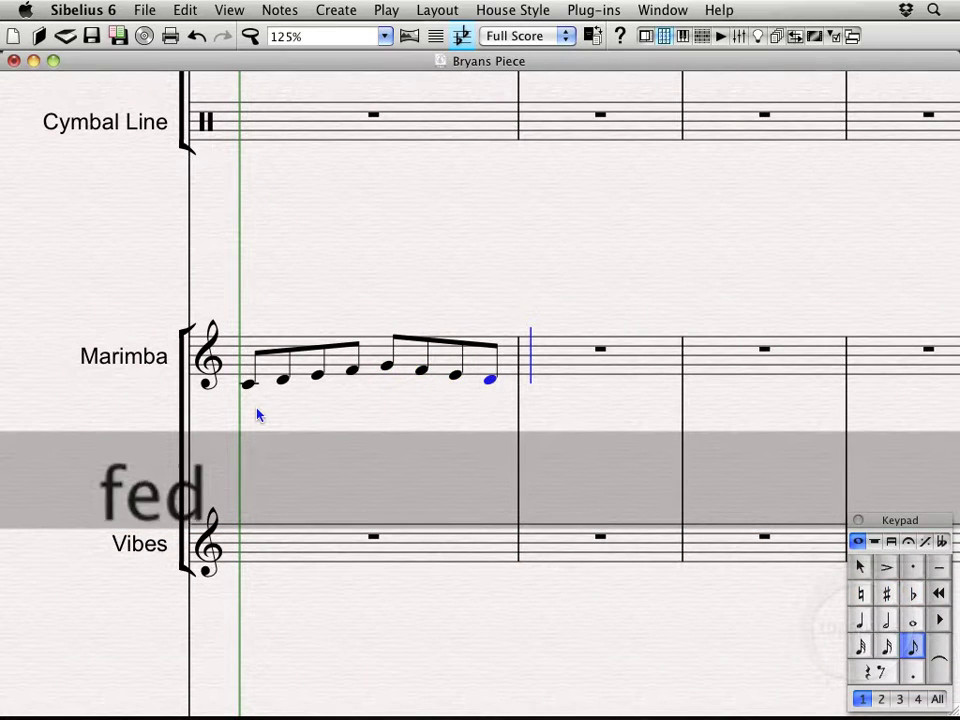
key(c)
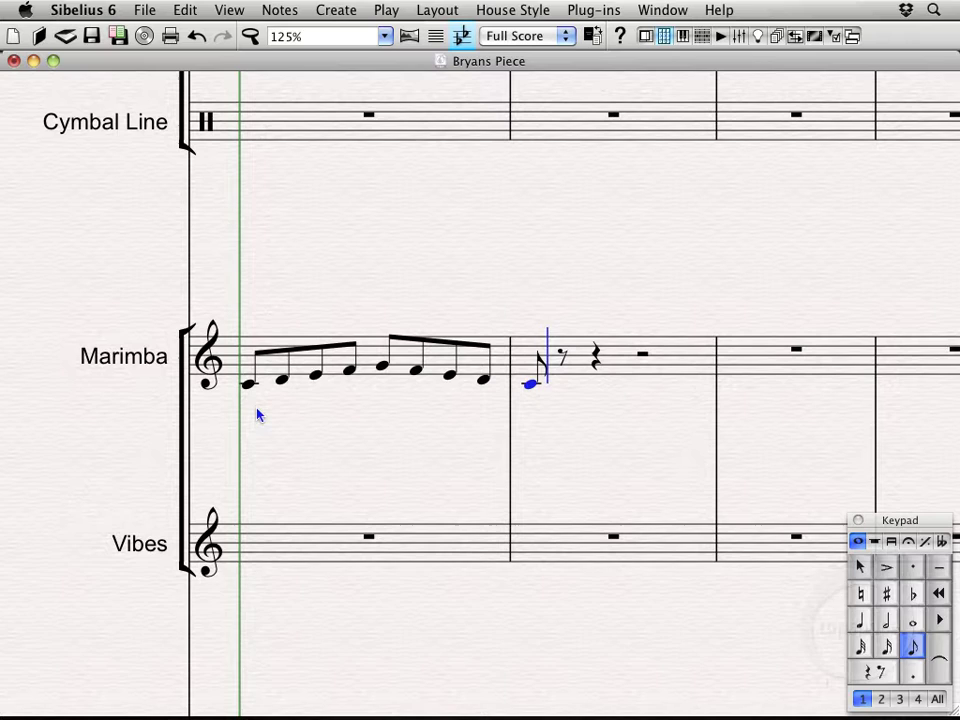
key(Escape)
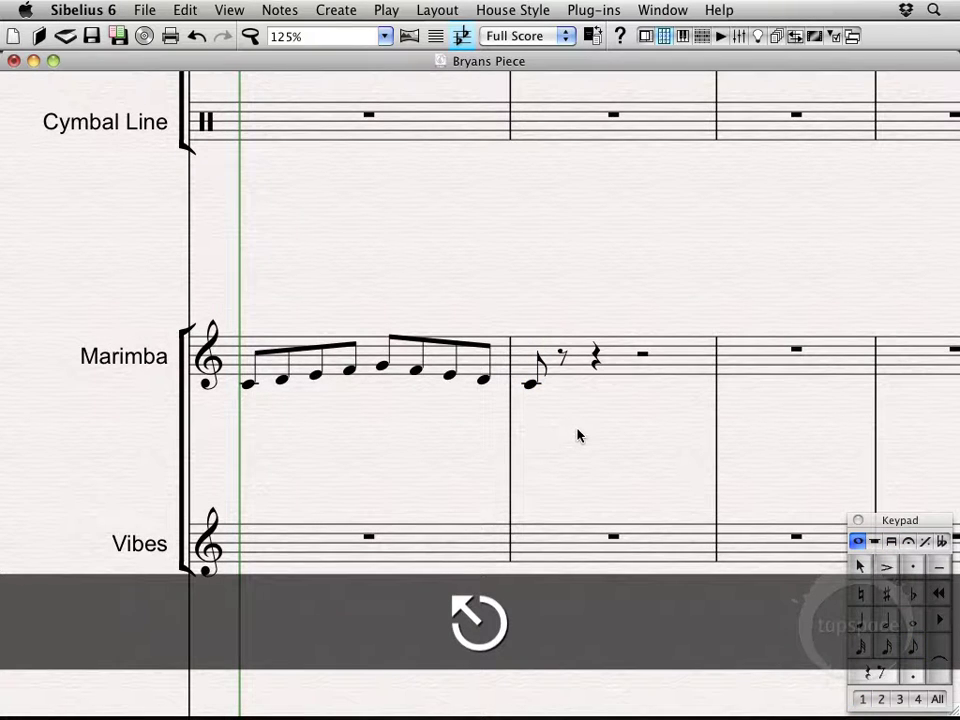
drag(578, 435, 538, 420)
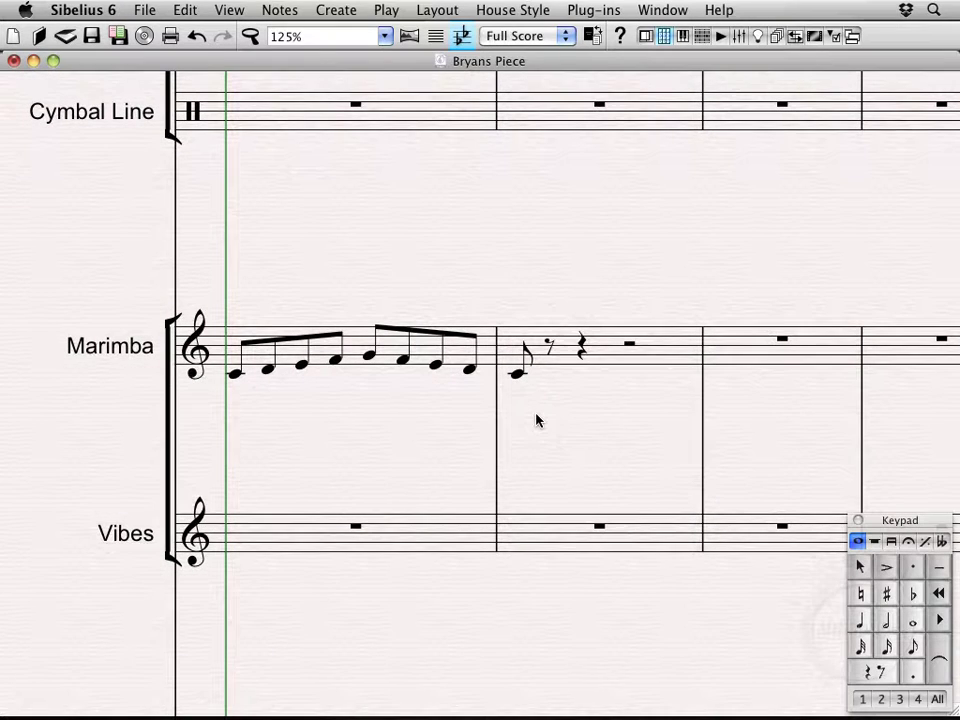
- Show the on-screen Keyboard window and move it higher on screen
click(670, 10)
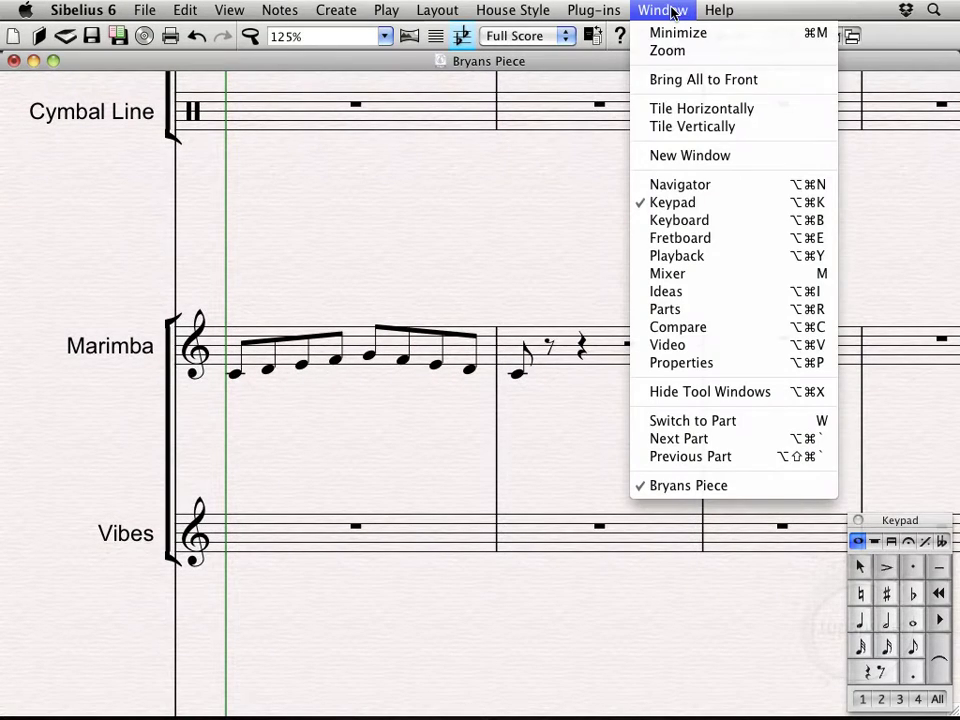
click(679, 220)
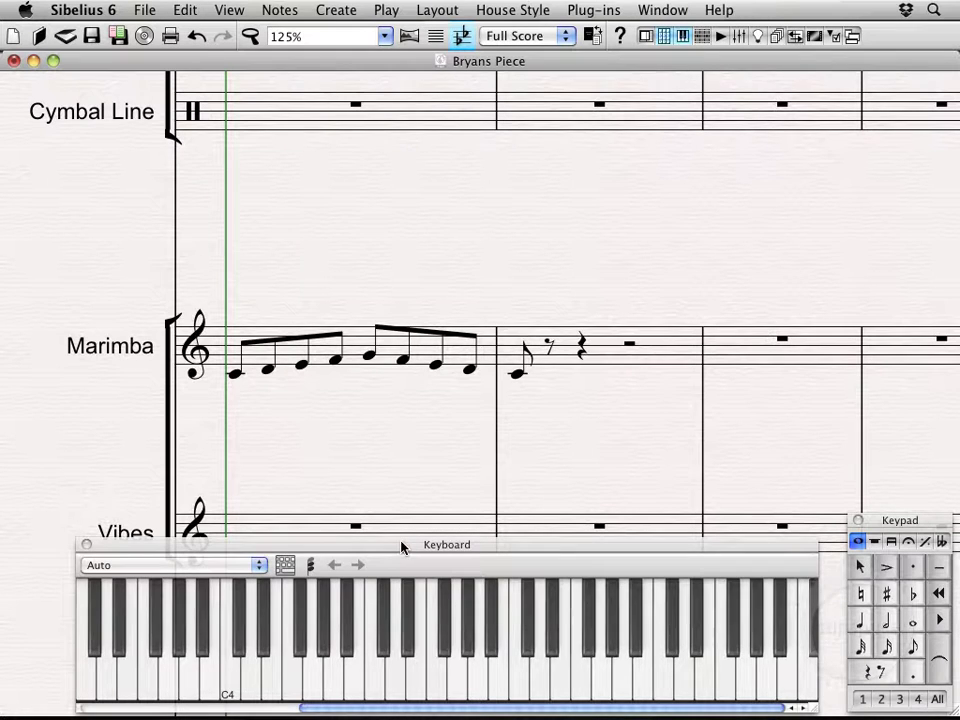
drag(401, 547, 380, 513)
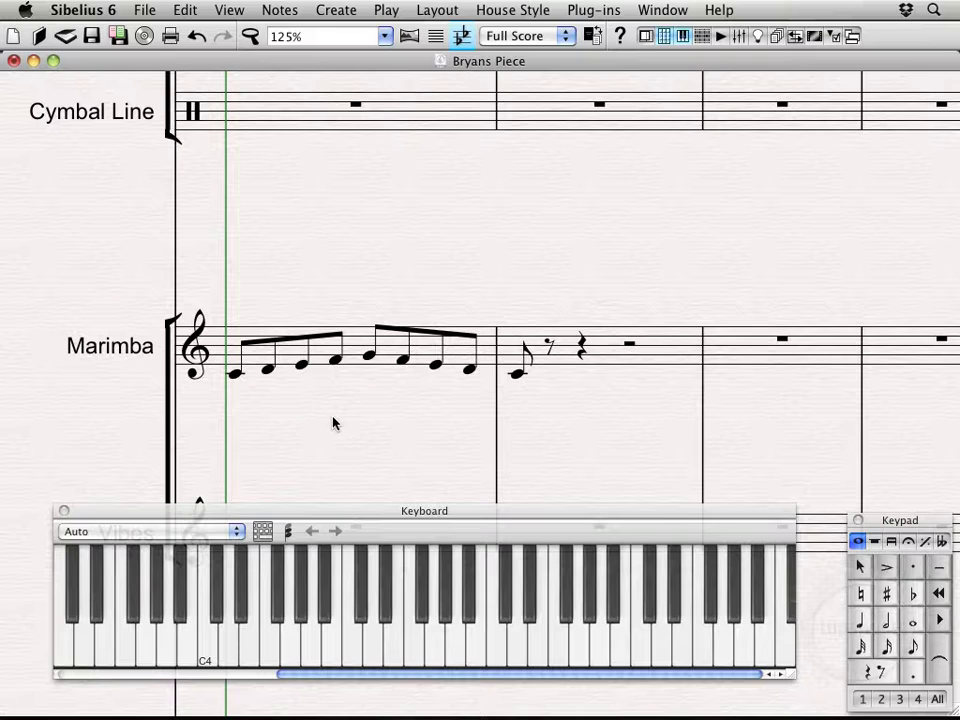
- Use the on-screen keyboard to change bar 1's first note from C to D, then leave note entry
click(516, 374)
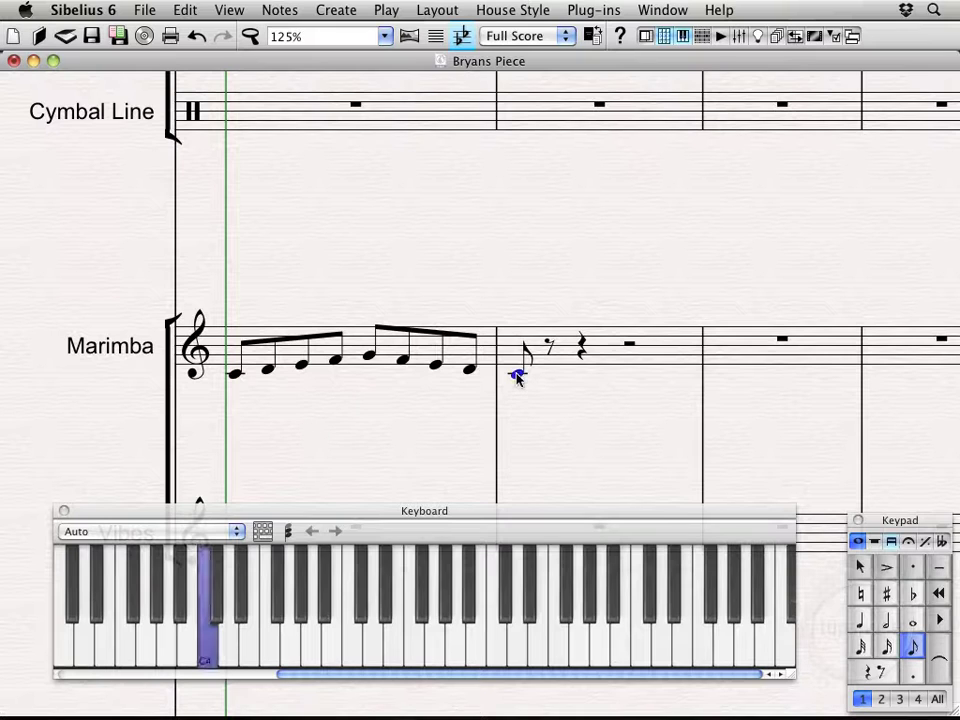
click(237, 374)
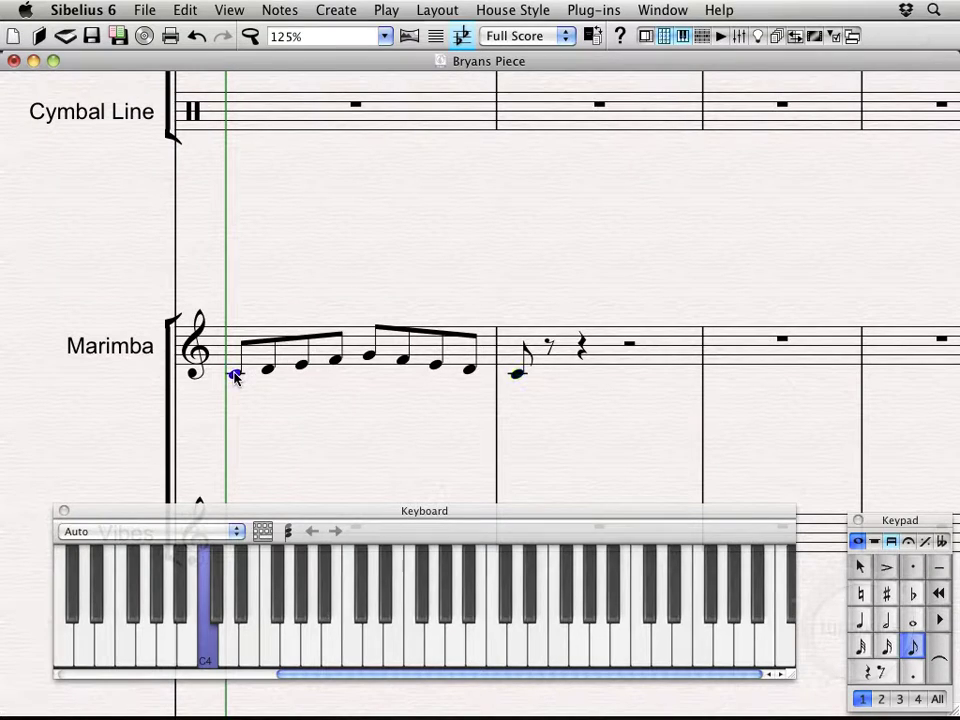
click(228, 650)
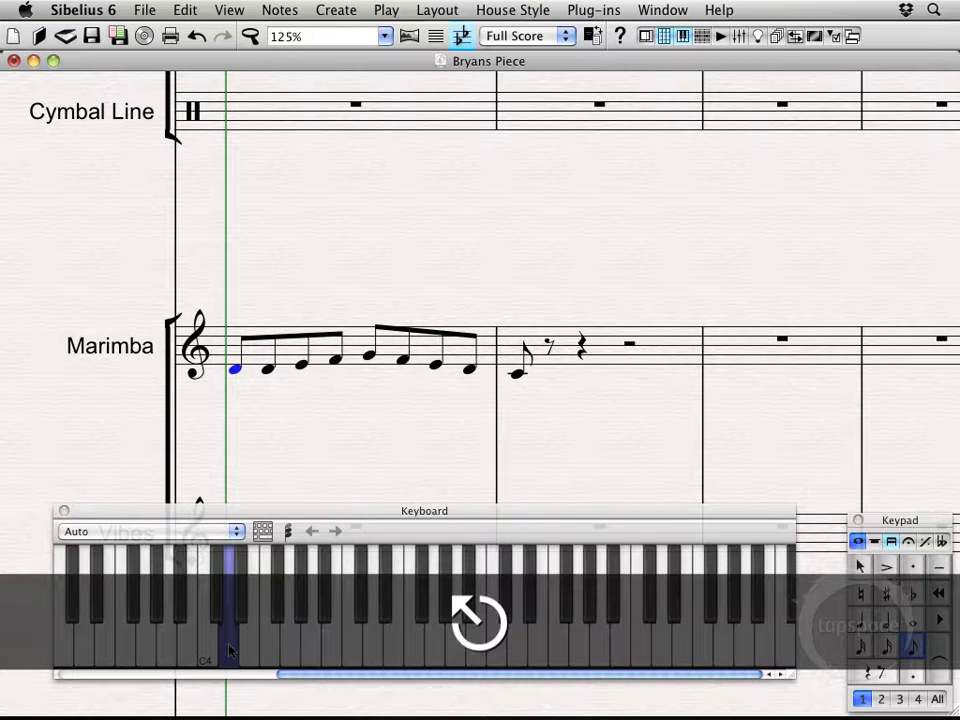
key(Escape)
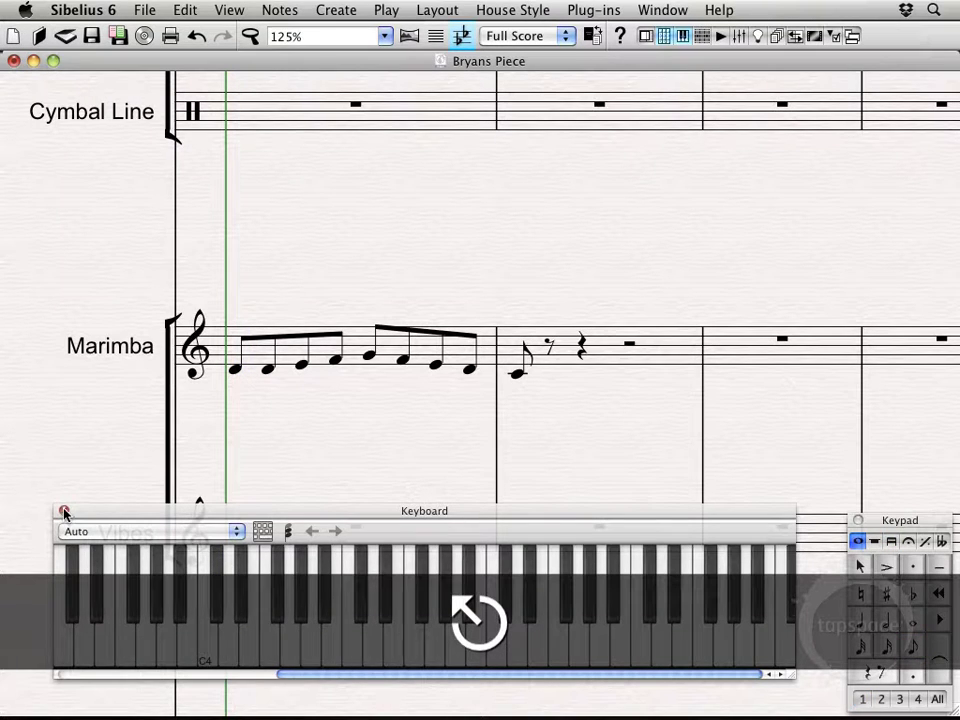
- Turn on QWERTY input and re-enter the rising run C-D-E-F-G an octave higher
click(263, 533)
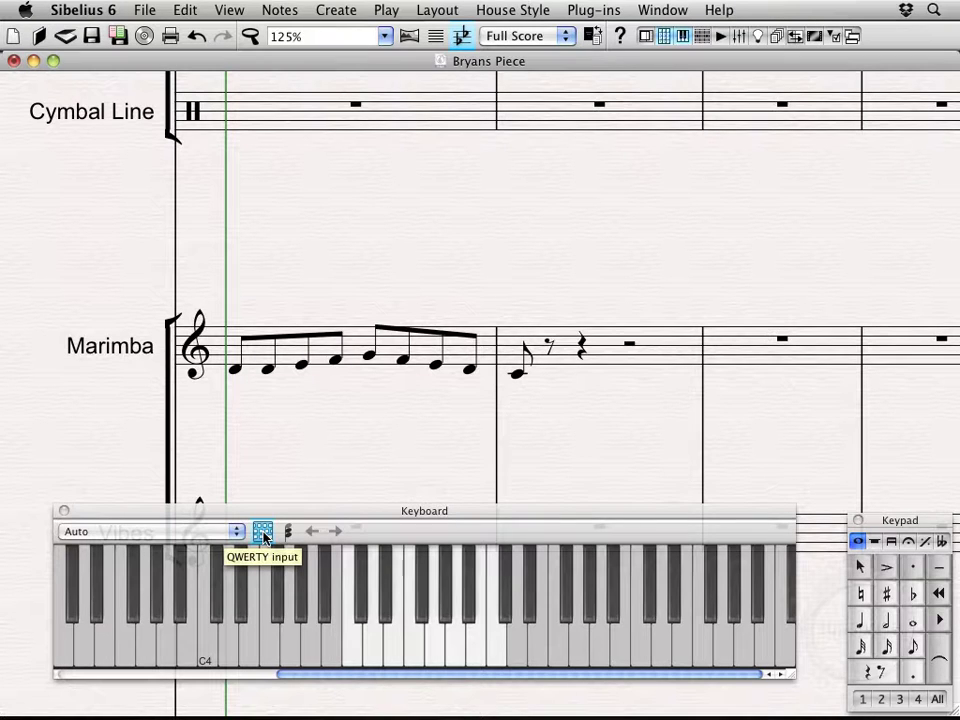
click(235, 370)
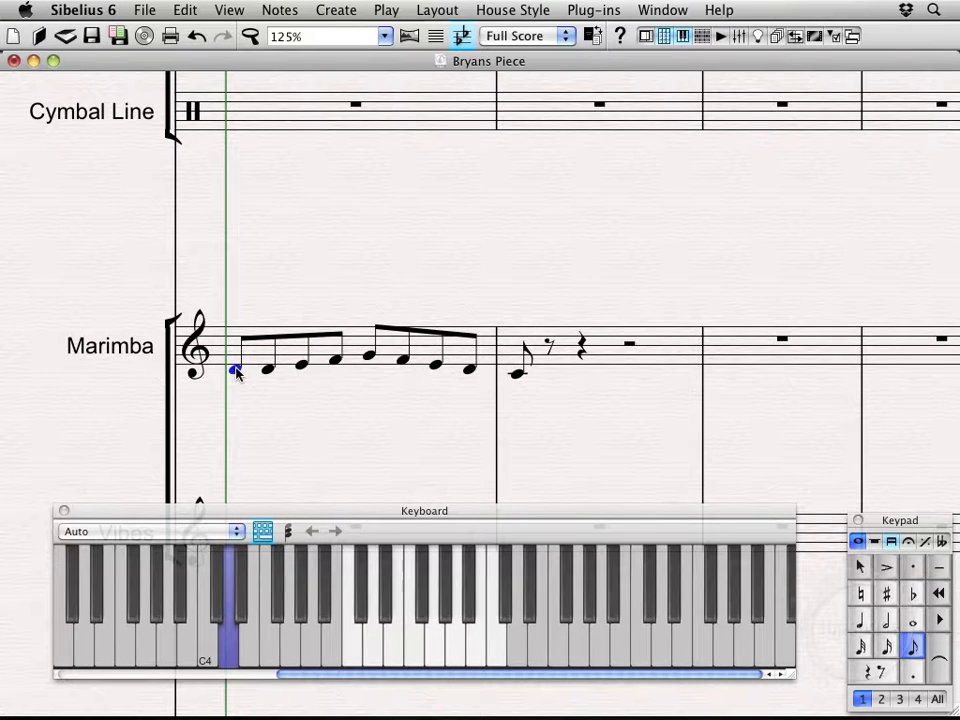
key(a)
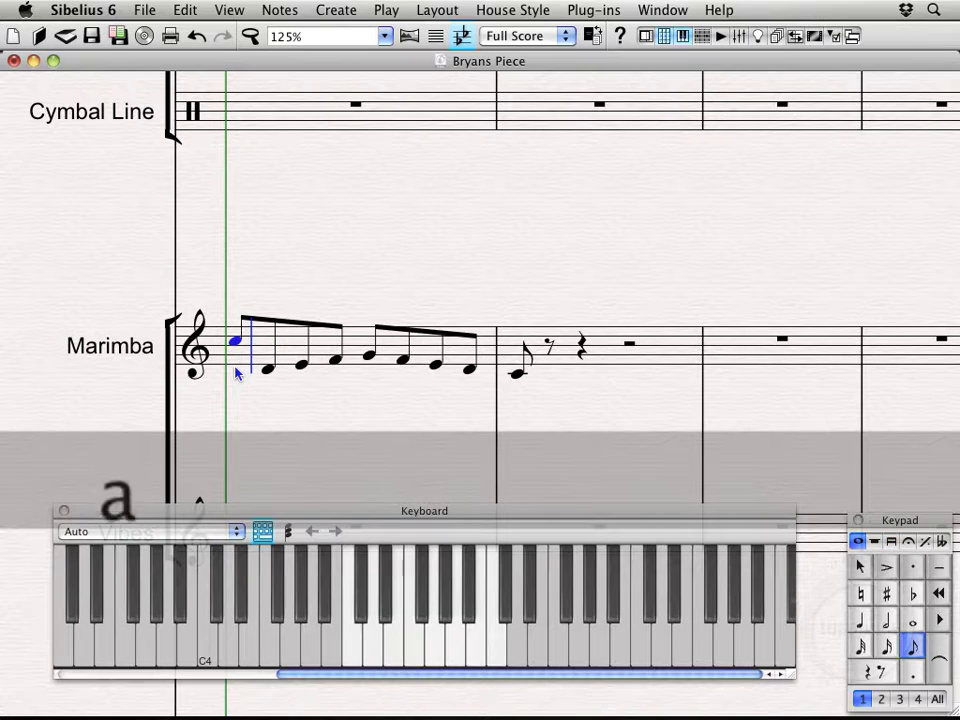
key(s)
key(d)
key(f)
key(g)
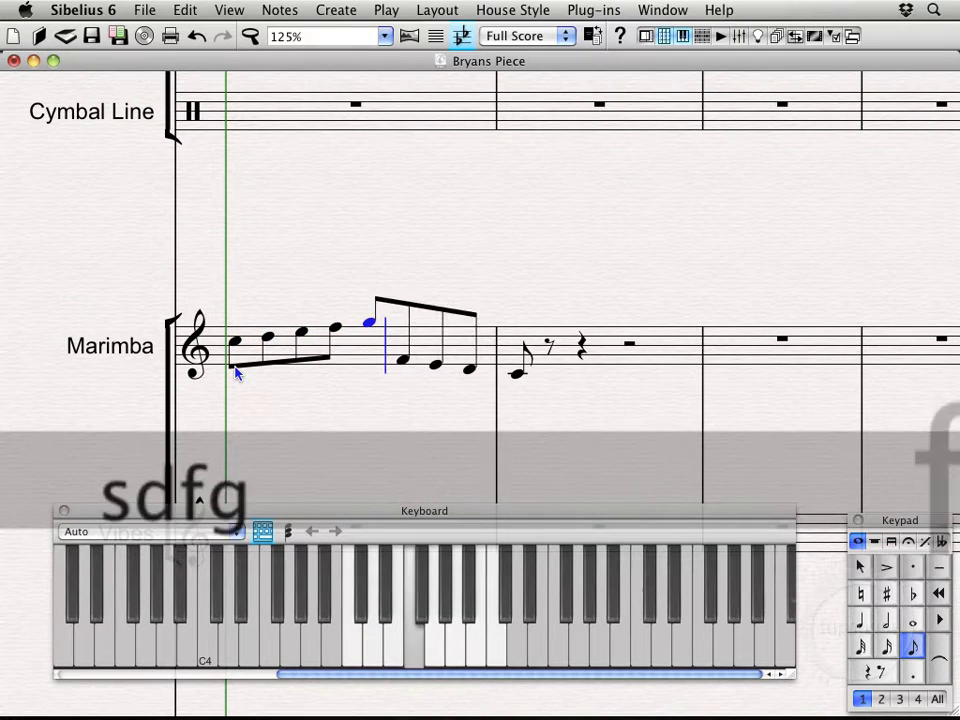
- Enter the falling F-E-D and bar 2's C, then close the Keyboard window
key(f)
key(d)
key(s)
key(a)
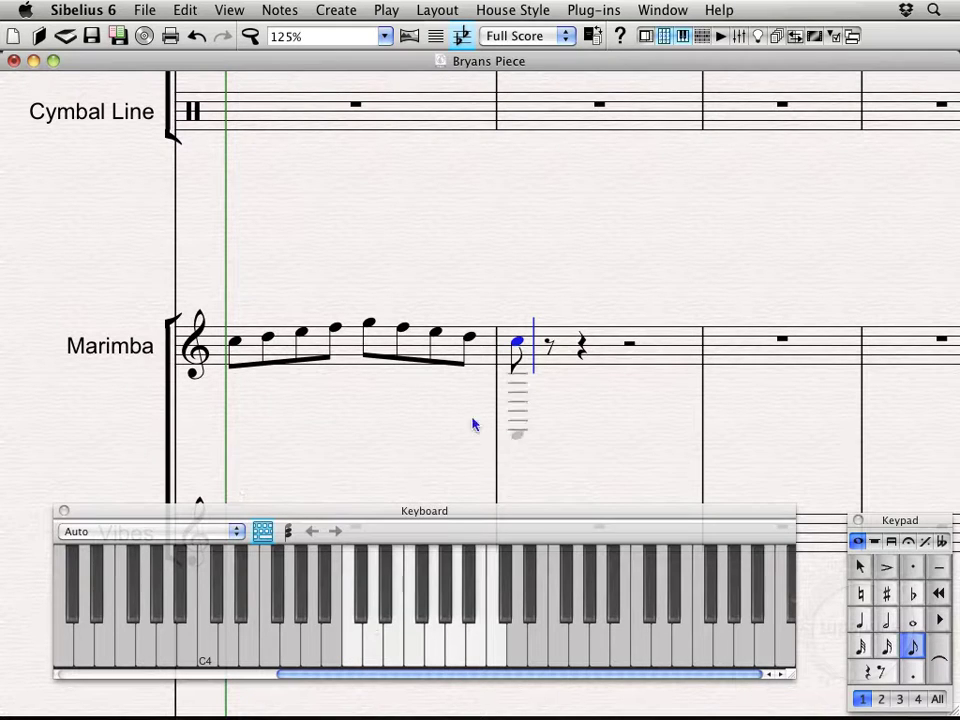
key(Escape)
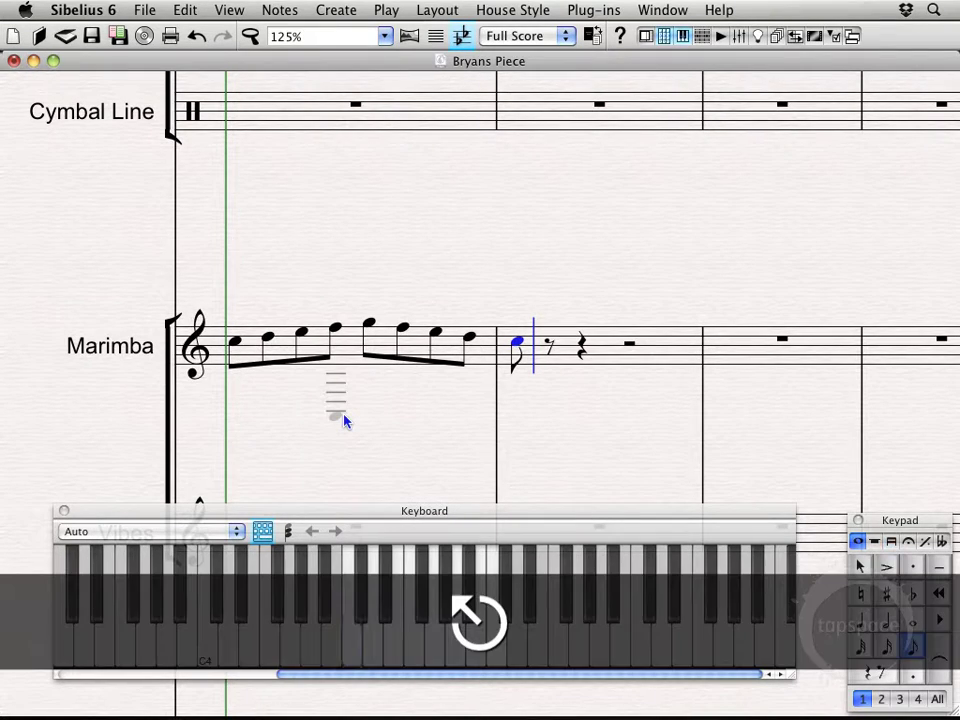
click(62, 511)
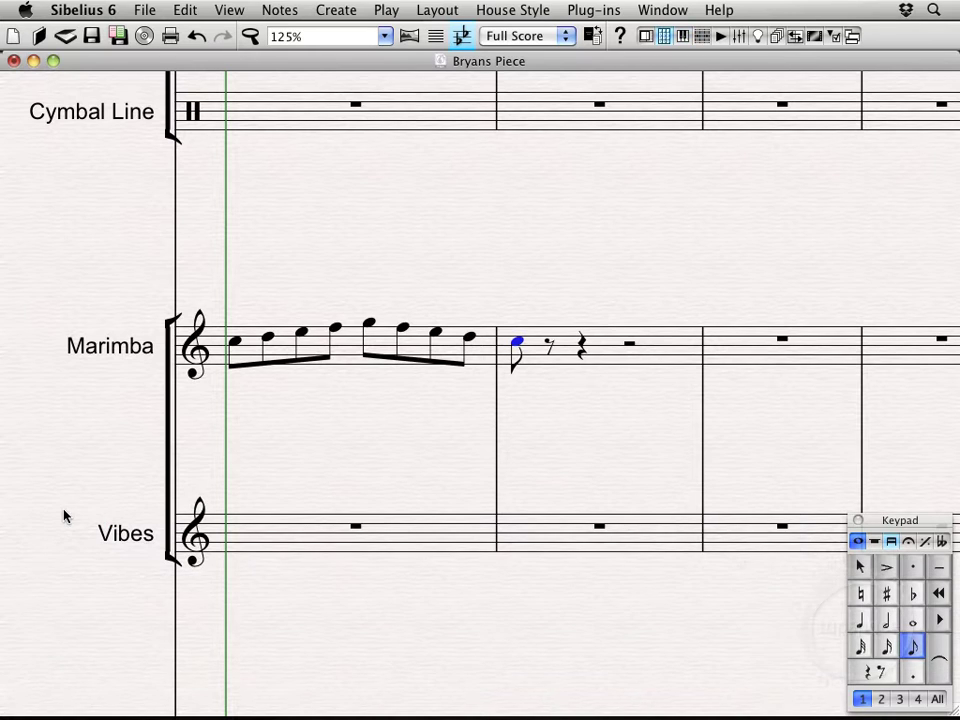
- Select the bar-1 run and bar 2's C and lower them an octave to start on middle C
click(344, 351)
key(shift)
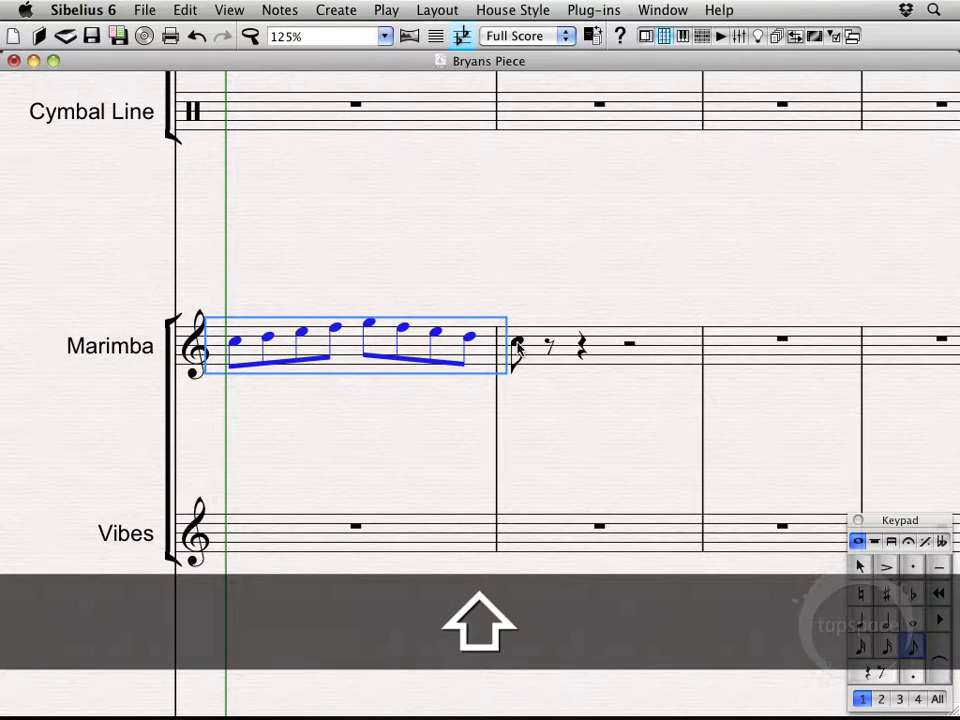
shift+click(518, 348)
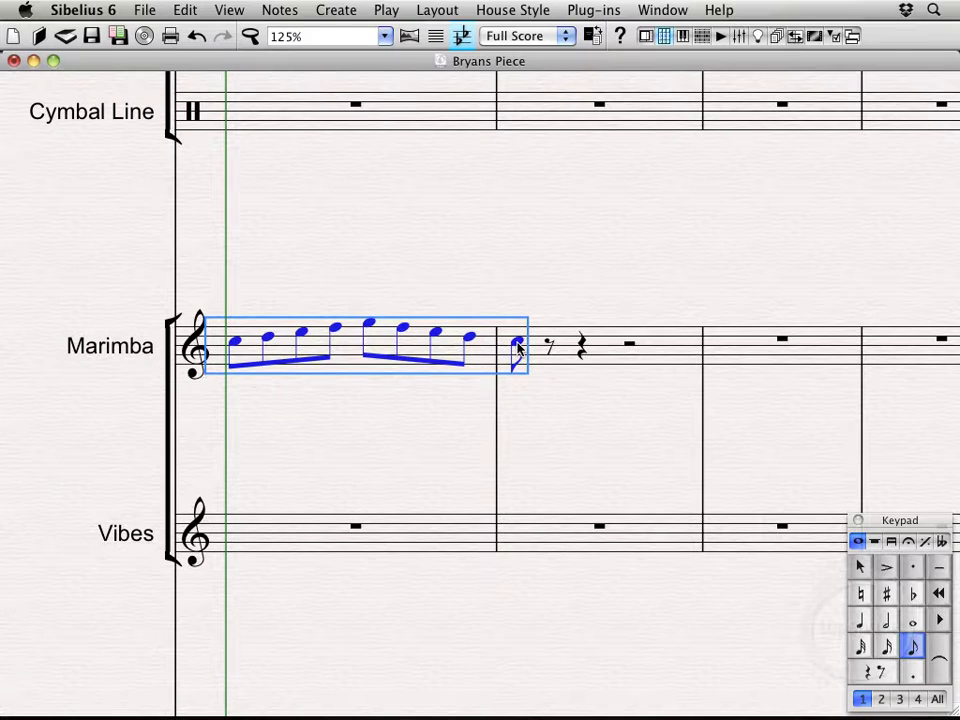
key(Down)
key(Down)
key(Down)
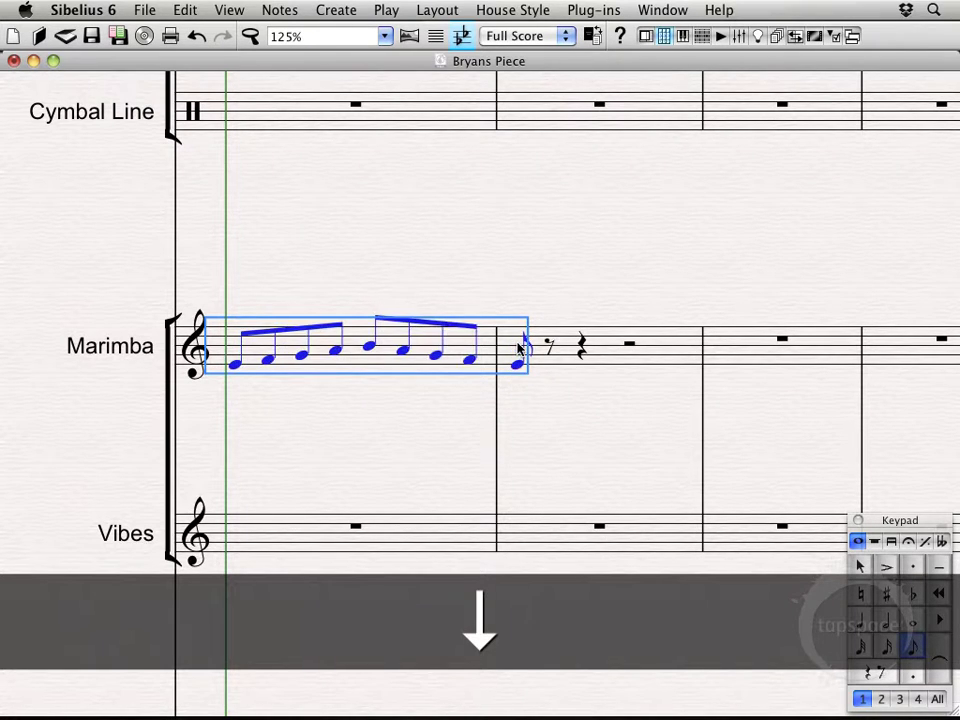
key(Down)
key(Down)
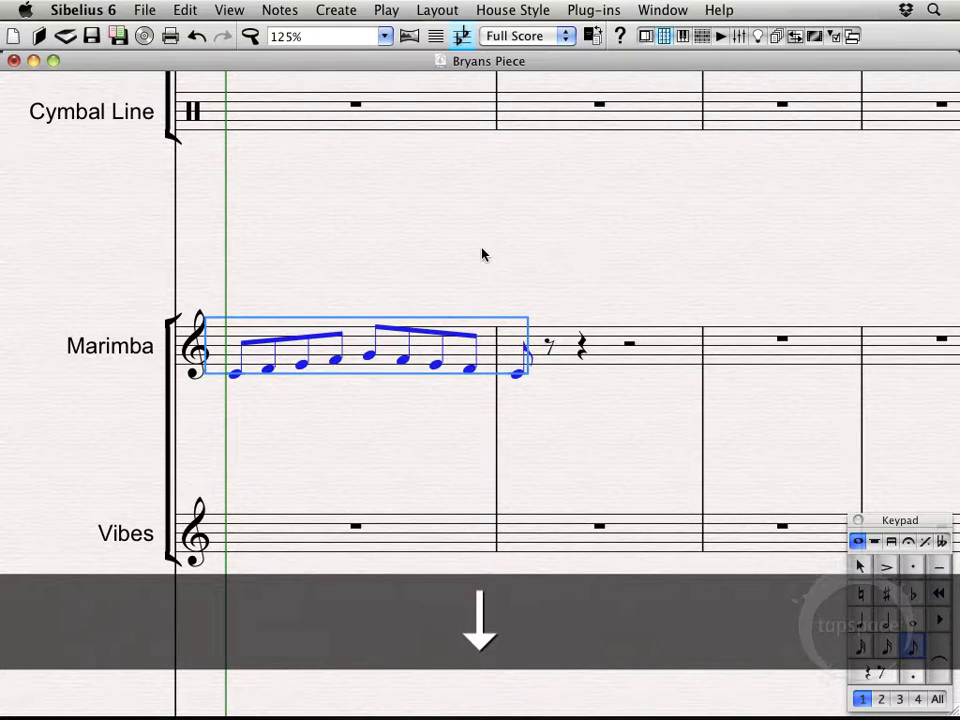
click(482, 254)
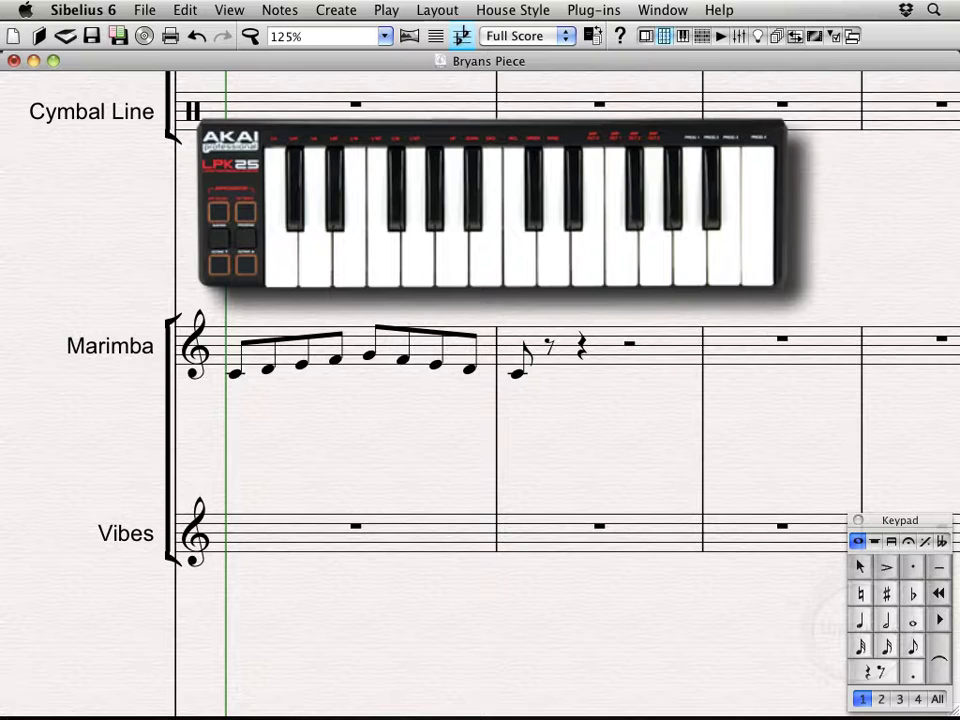
click(572, 361)
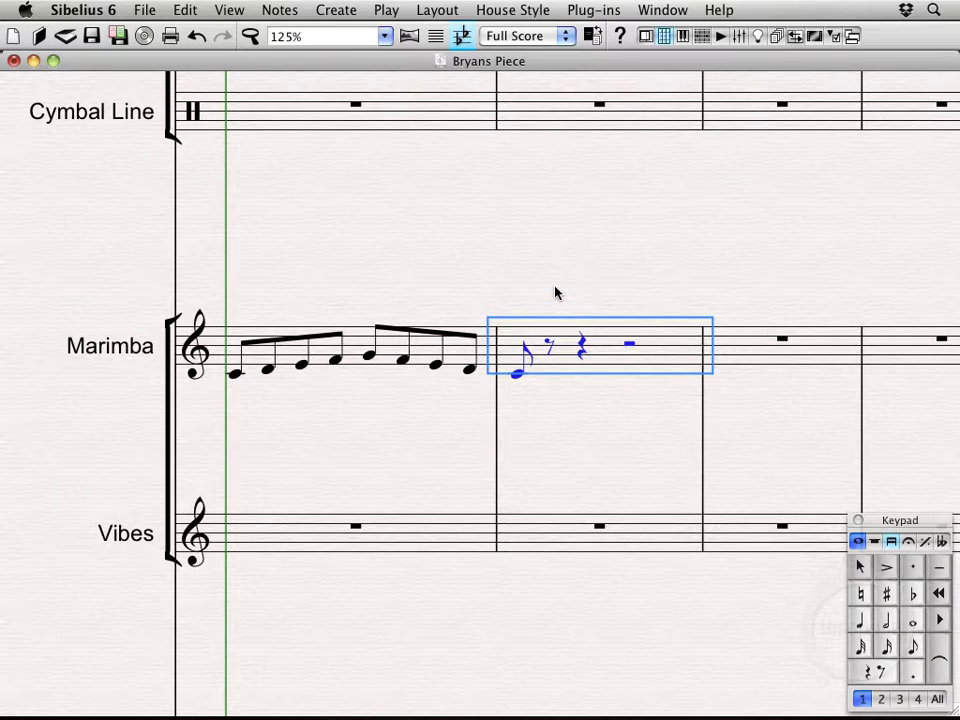
key(Escape)
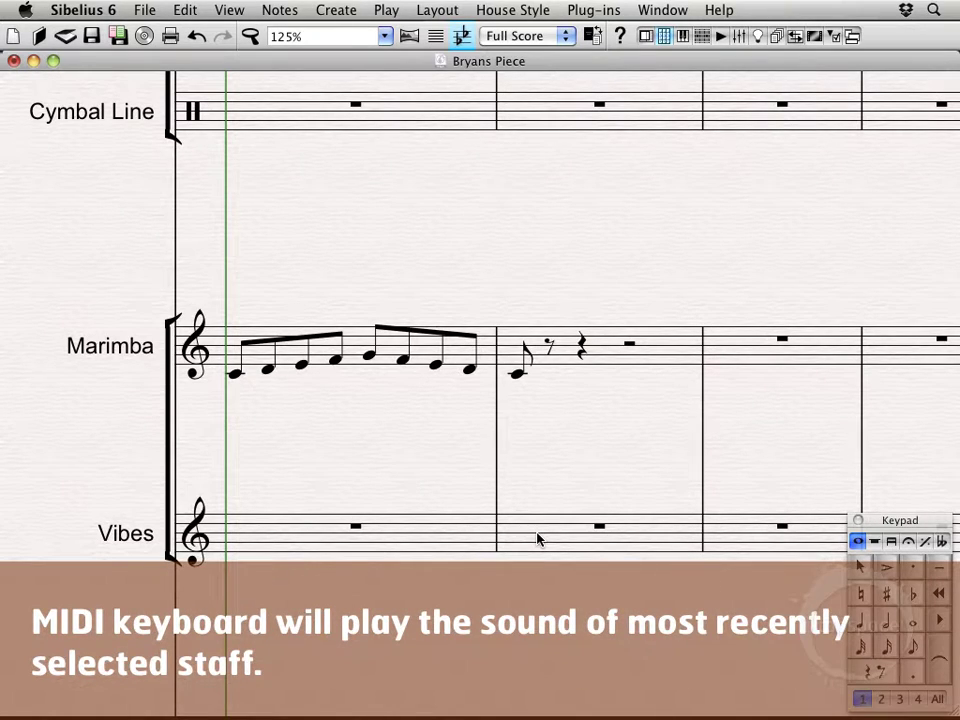
click(537, 539)
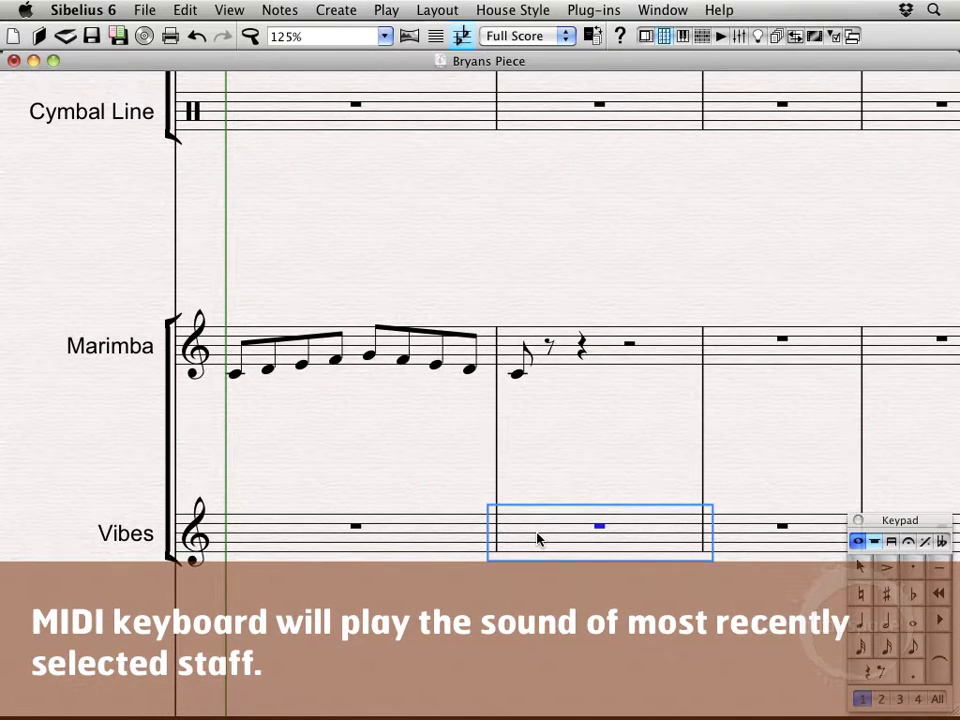
click(535, 467)
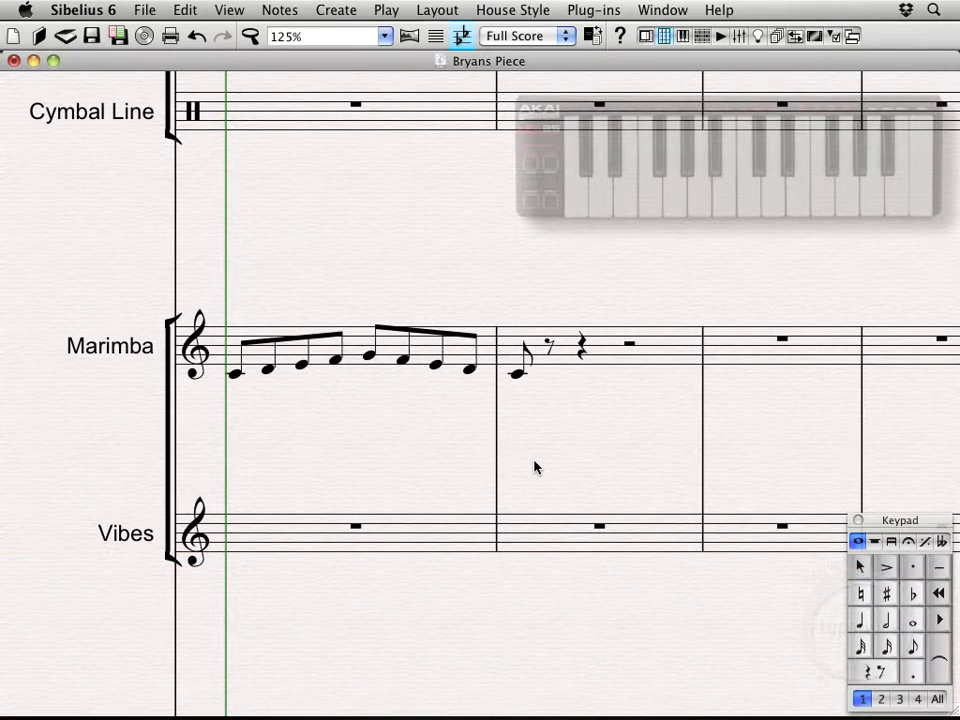
- From bar 2's C, add eighth notes D-E-F-G-F-E-D and a C opening bar 3
click(517, 375)
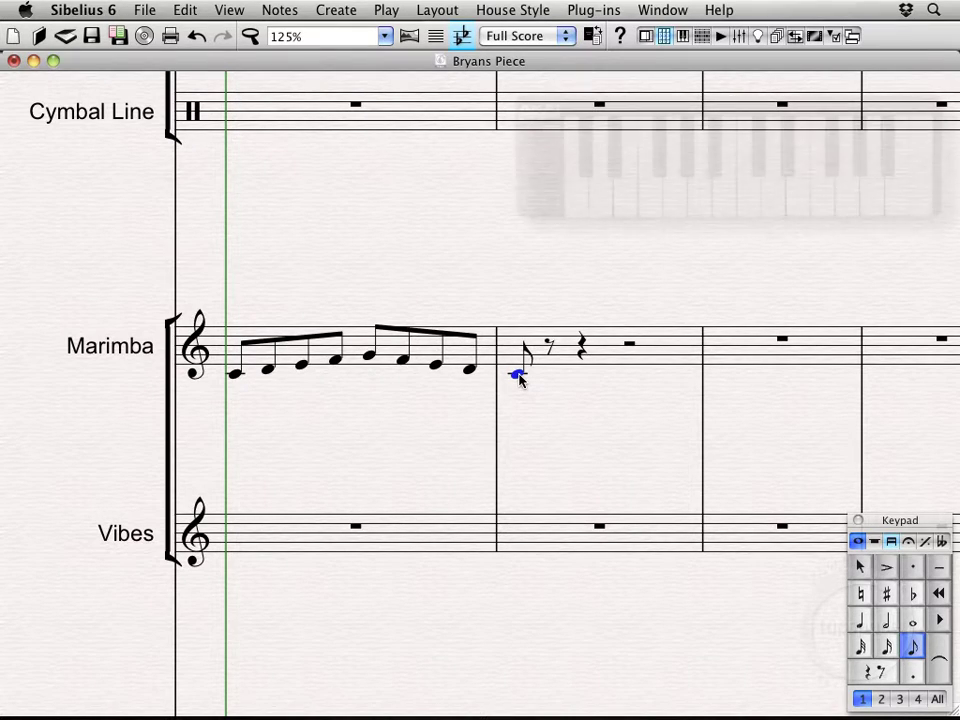
key(d)
key(e)
key(f)
key(g)
key(f)
key(e)
key(d)
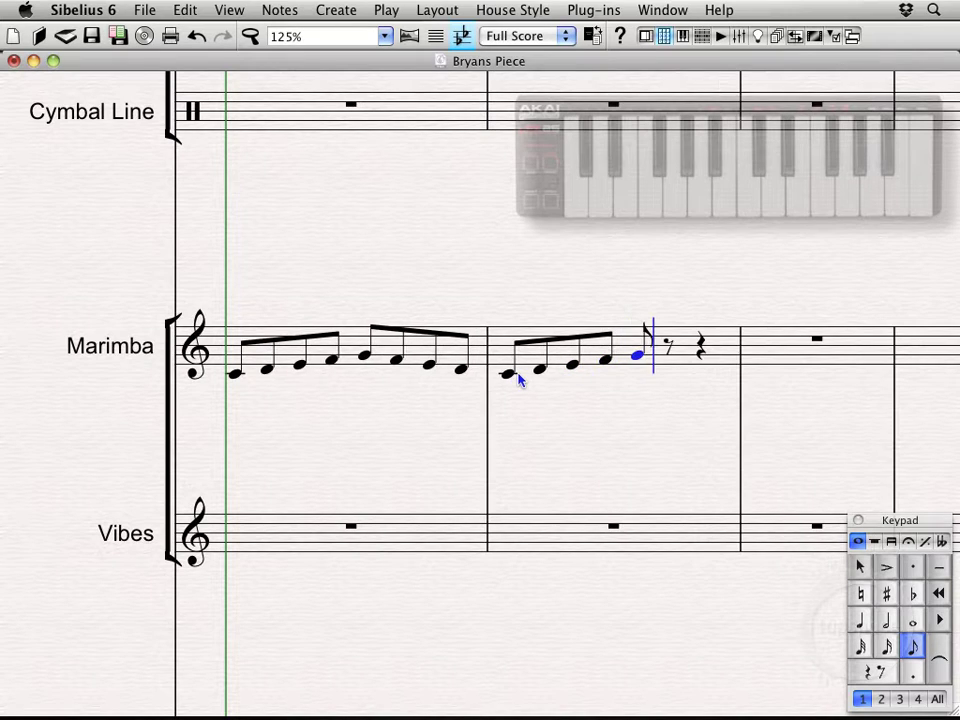
key(c)
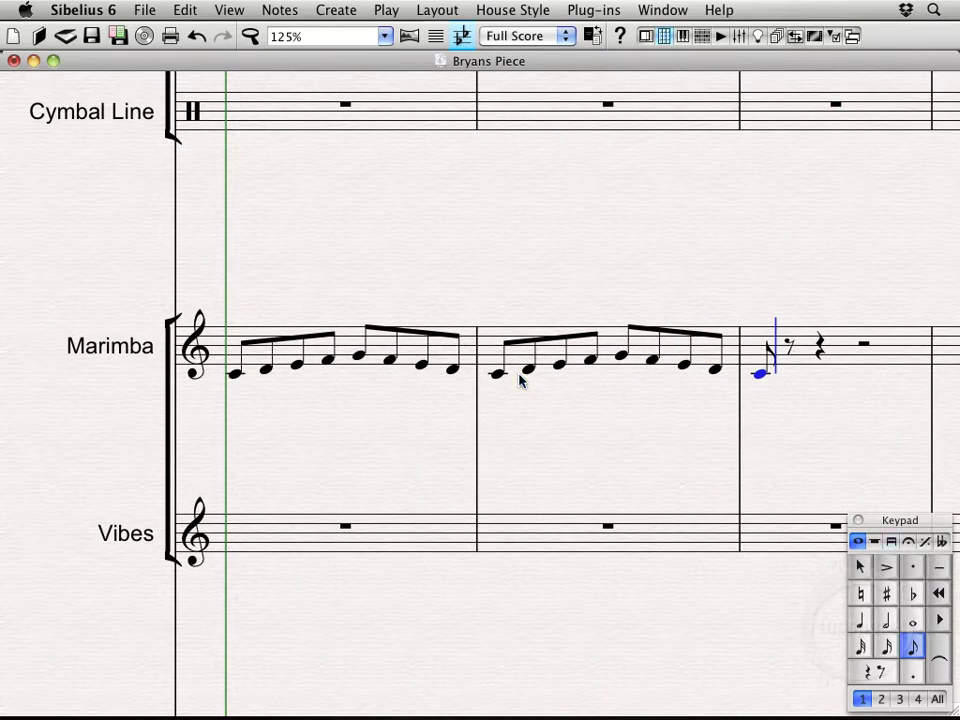
click(608, 340)
click(600, 270)
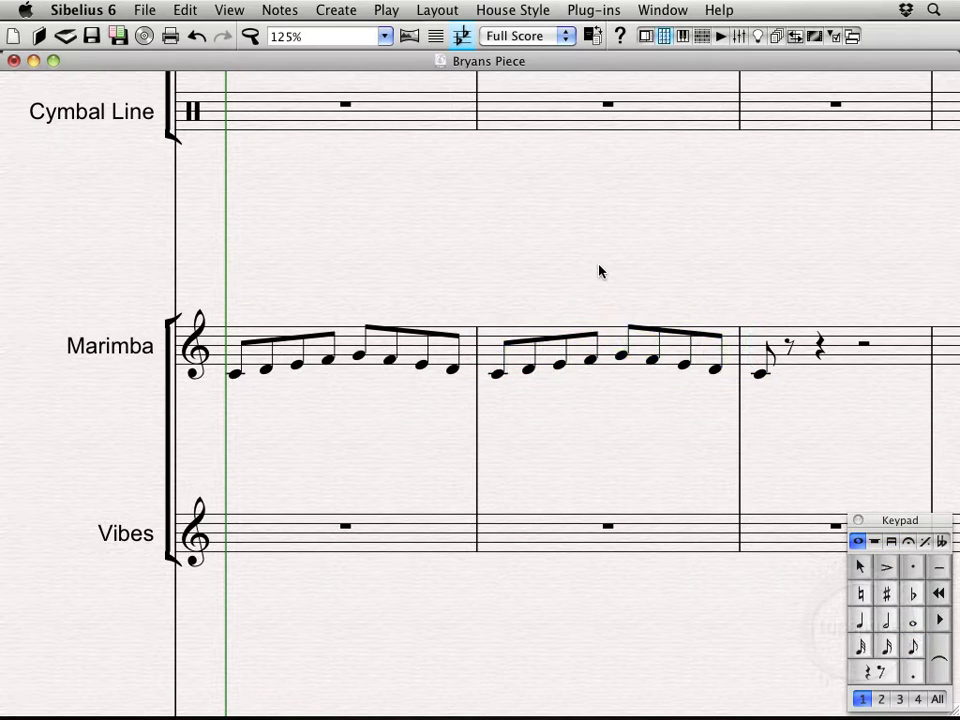